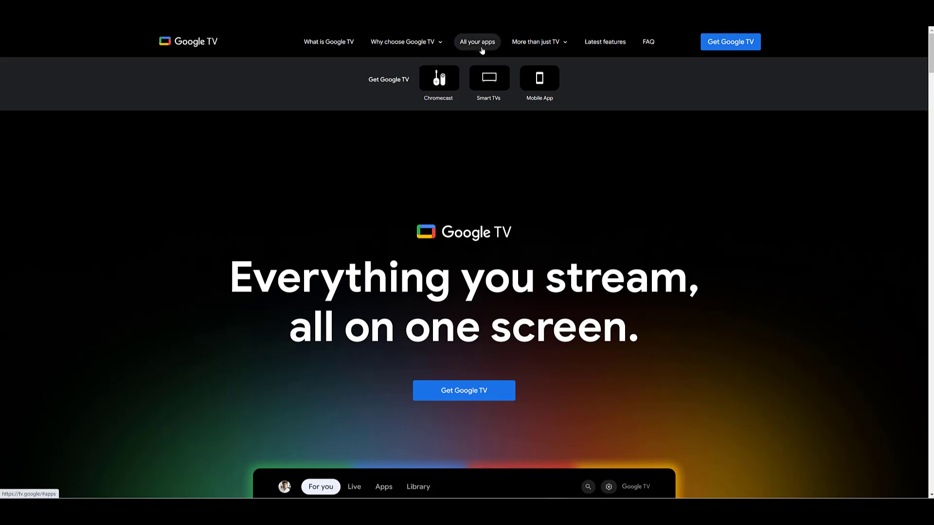
Show Google TV's All your apps section with live TV and sports apps like YouTube TV and Sling.
left_click(482, 49)
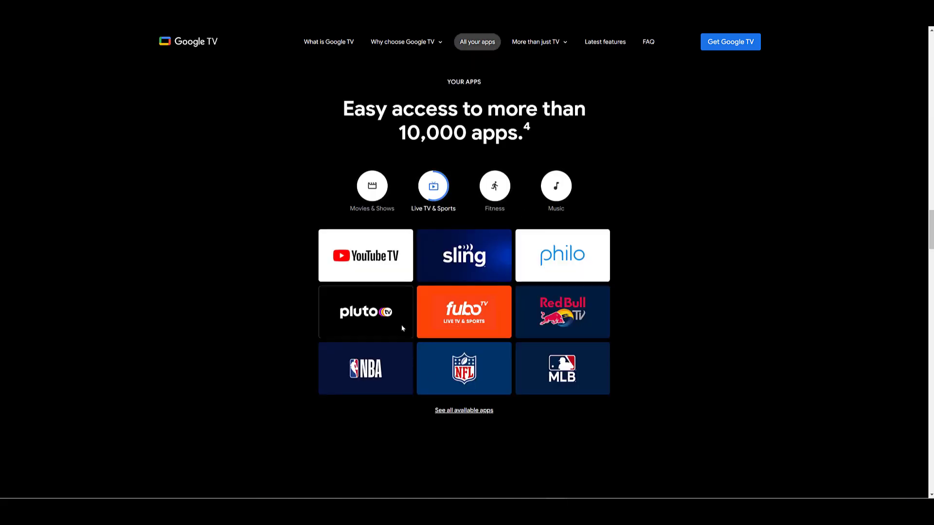
Browse Google Play's full TV app catalogue: free movies, live sports, news, family and music rows.
left_click(463, 412)
scroll(805, 319, "down", 3)
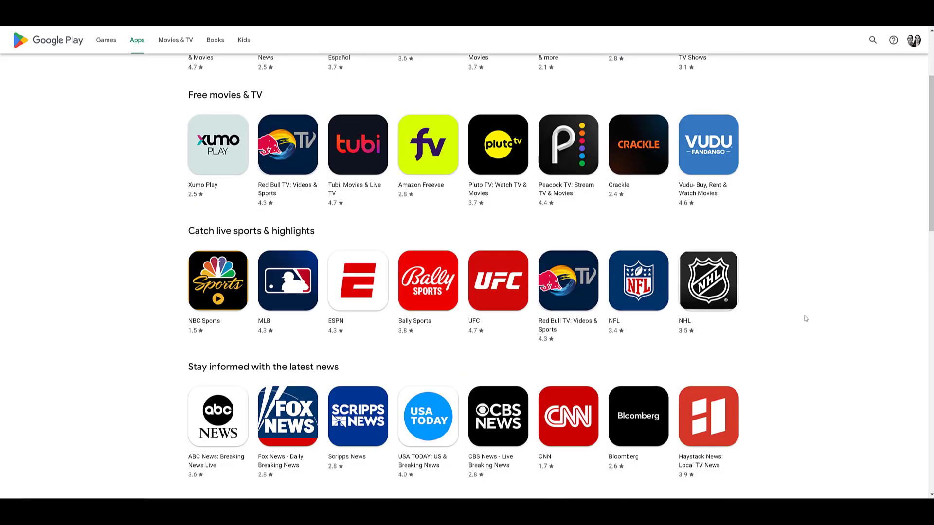
scroll(806, 319, "down", 7)
scroll(806, 319, "down", 8)
scroll(805, 319, "down", 1)
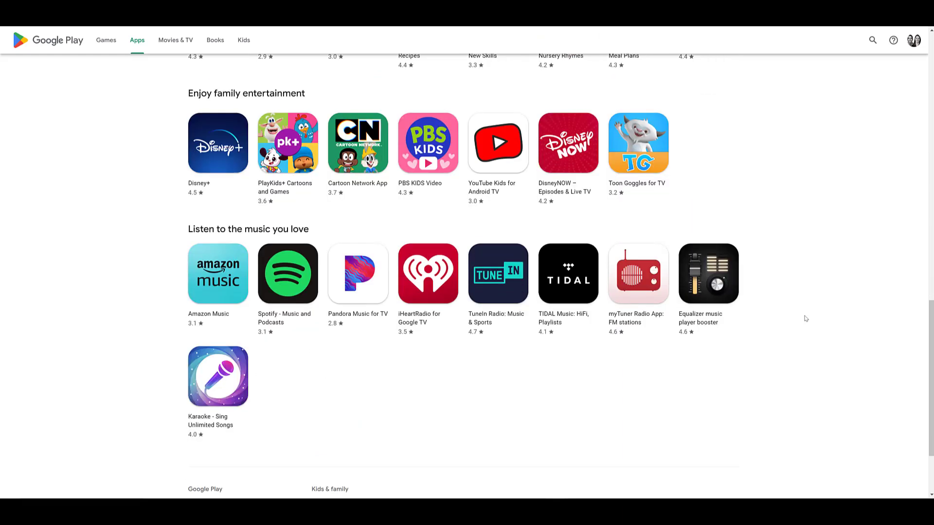
scroll(806, 319, "down", 1)
scroll(806, 319, "up", 8)
scroll(806, 318, "up", 7)
scroll(859, 231, "down", 1)
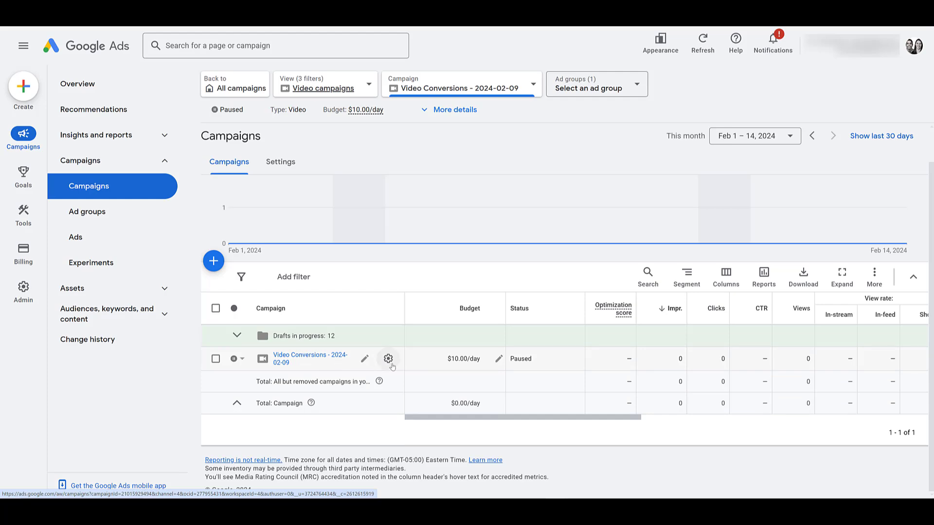
Open the Settings panel for the Video Conversions - 2024-02-09 campaign.
left_click(388, 359)
Expand the campaign's Networks settings to show Google TV unchecked beside YouTube and video partners.
left_click(602, 240)
mouse_move(544, 325)
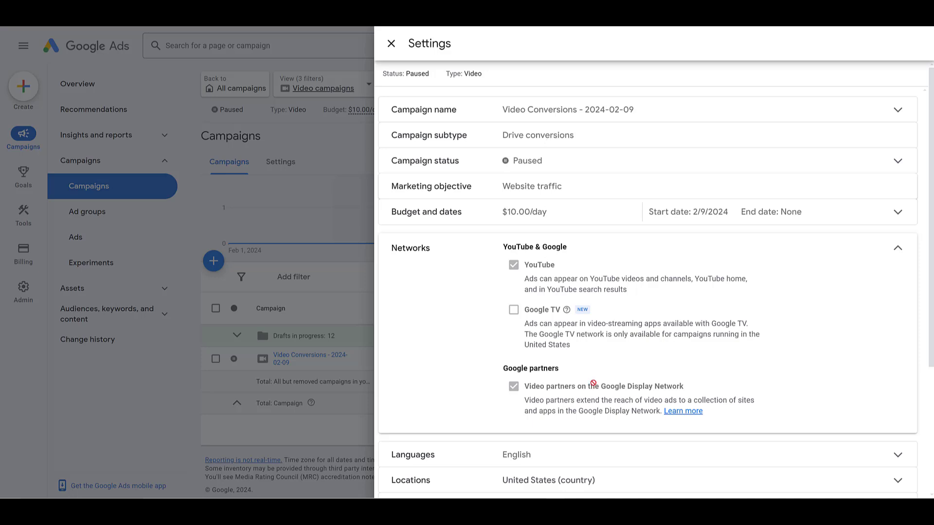
Close the settings and switch to the Video Efficient reach - 2022-05-09 campaign's table.
left_click(391, 45)
left_click(513, 90)
left_click(479, 286)
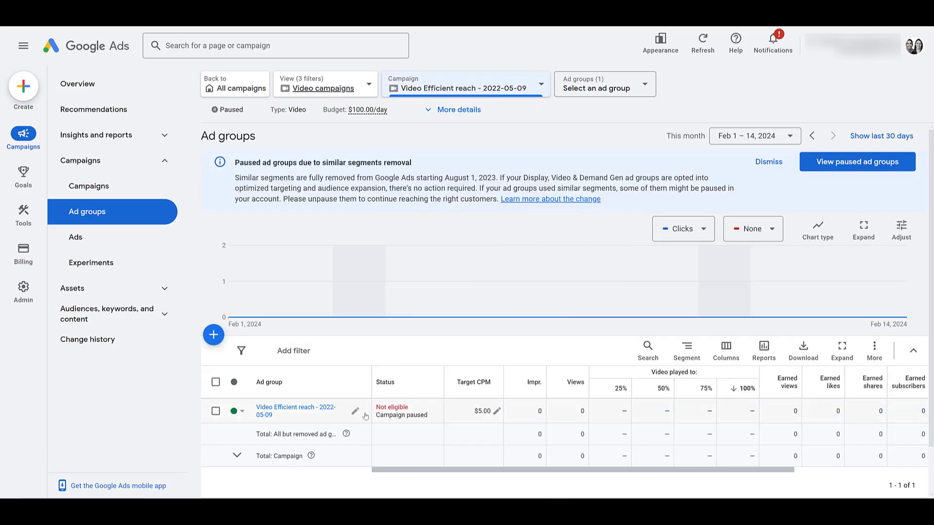
left_click(140, 187)
Turn on the Google TV network in that campaign's Networks settings.
left_click(388, 395)
left_click(575, 237)
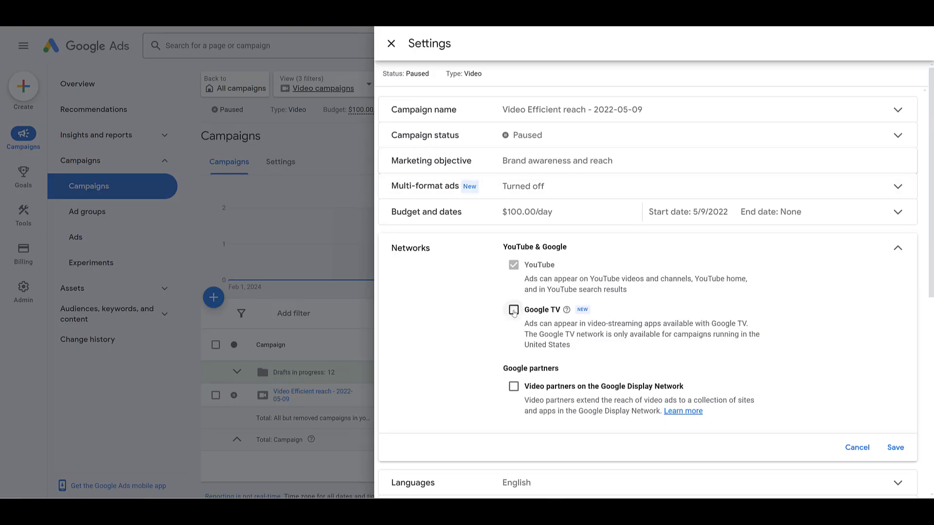
left_click(515, 313)
Close the settings and return to the view of all 19 campaigns.
left_click(391, 44)
left_click(458, 88)
left_click(461, 184)
Create a new Awareness Video campaign of the Video reach subtype using Non-skippable reach.
left_click(213, 302)
left_click(691, 212)
left_click(360, 330)
left_click(207, 246)
left_click(207, 388)
scroll(548, 373, "down", 1)
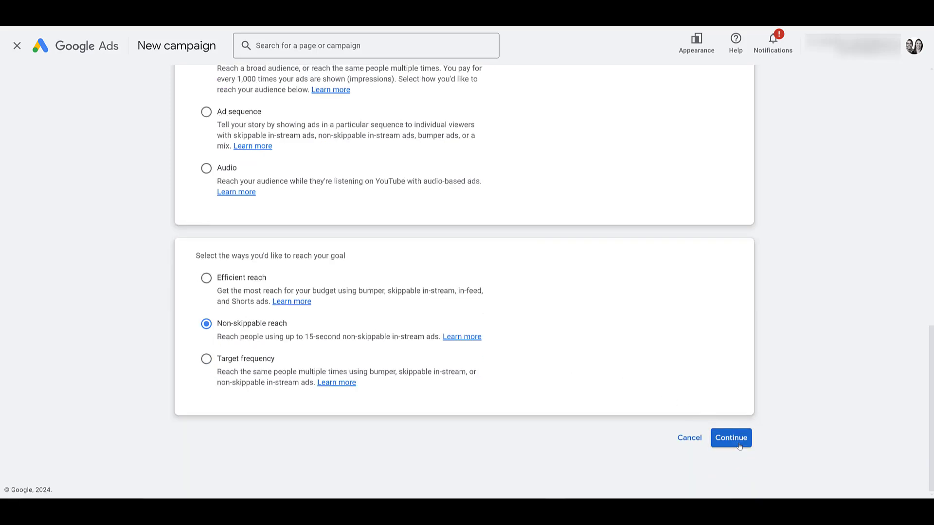
Untick Video partners on the Google Display Network, keeping YouTube and Google TV enabled.
left_click(731, 438)
left_click(89, 200)
left_click(200, 225)
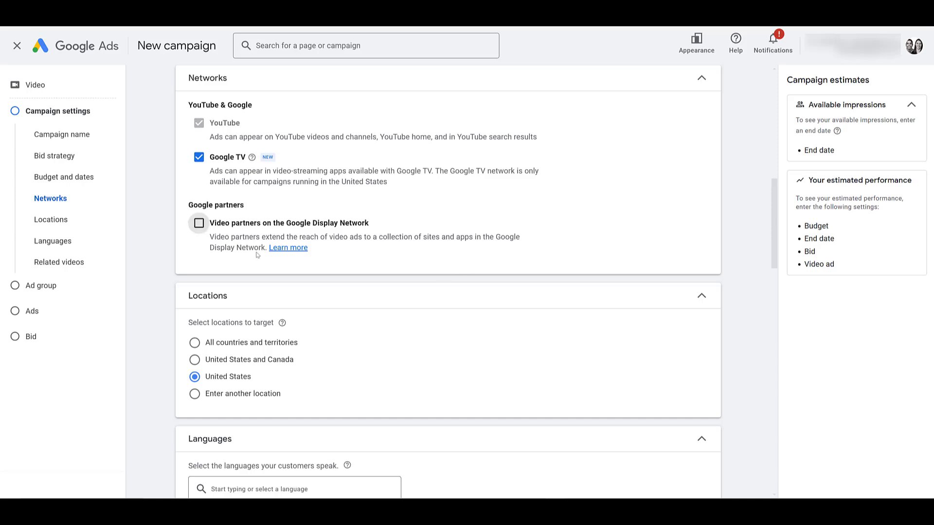
left_click(46, 312)
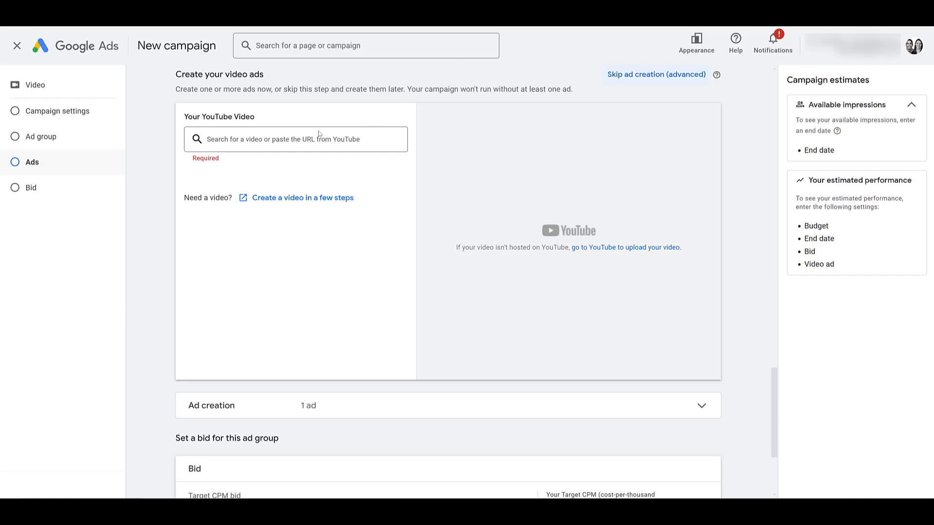
Paste in and select the '6 second Bumper Ad' YouTube video as the non-skippable ad.
left_click(306, 139)
key("ctrl+v")
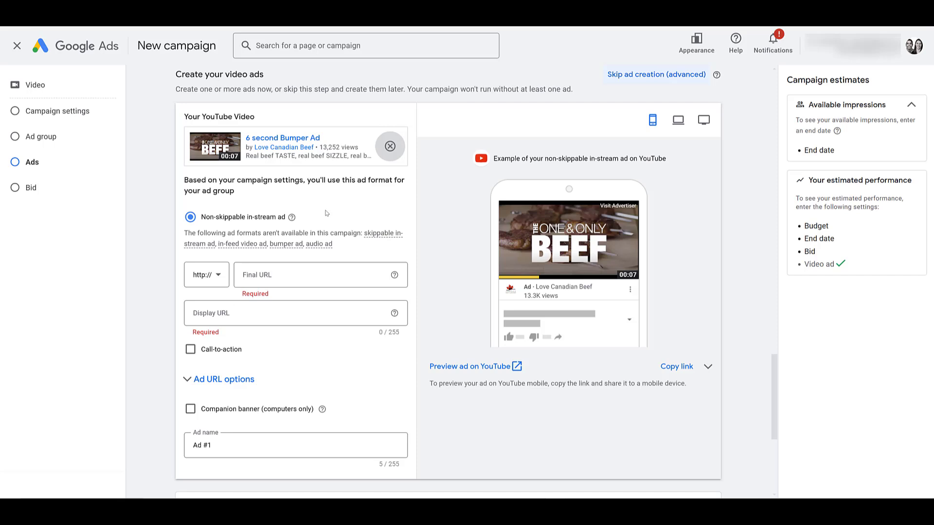
Exit the new campaign draft and expand Insights and reports on the Campaigns overview.
scroll(444, 339, "down", 5)
left_click(41, 137)
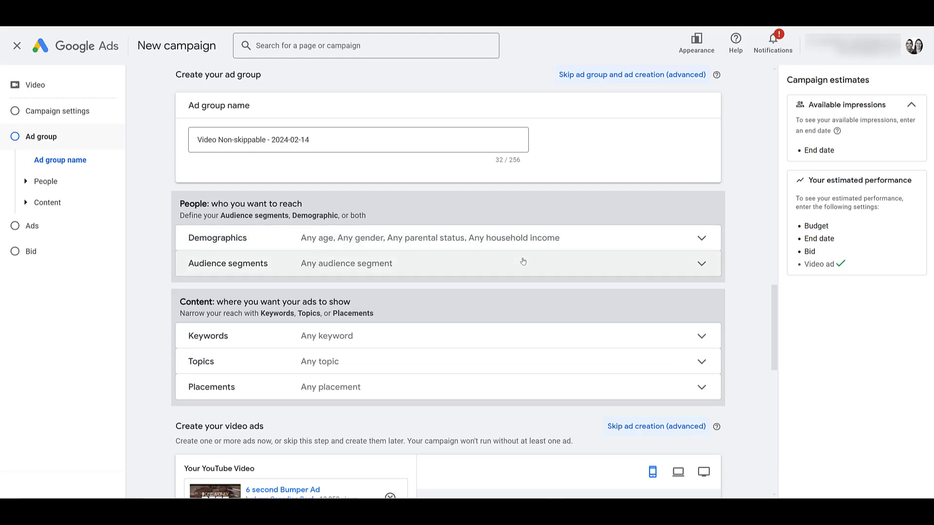
scroll(523, 261, "down", 2)
scroll(524, 261, "up", 6)
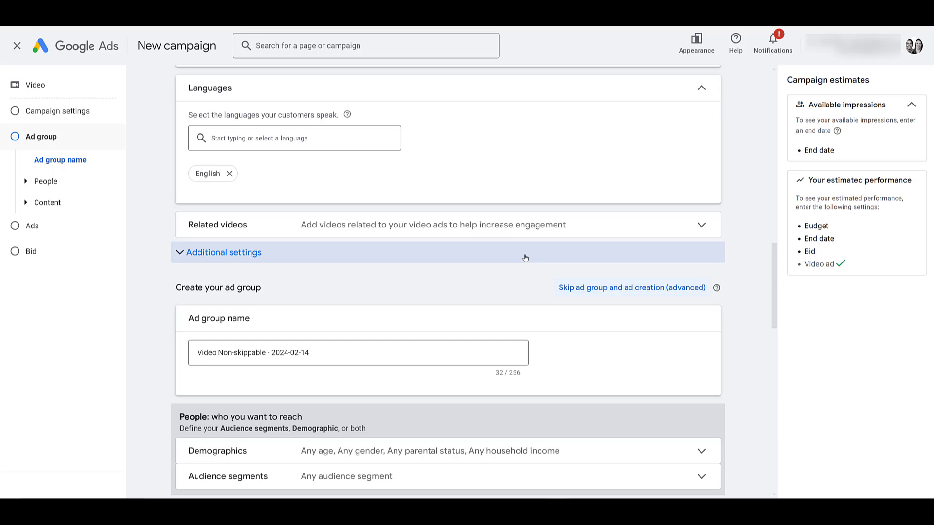
left_click(18, 48)
left_click(165, 136)
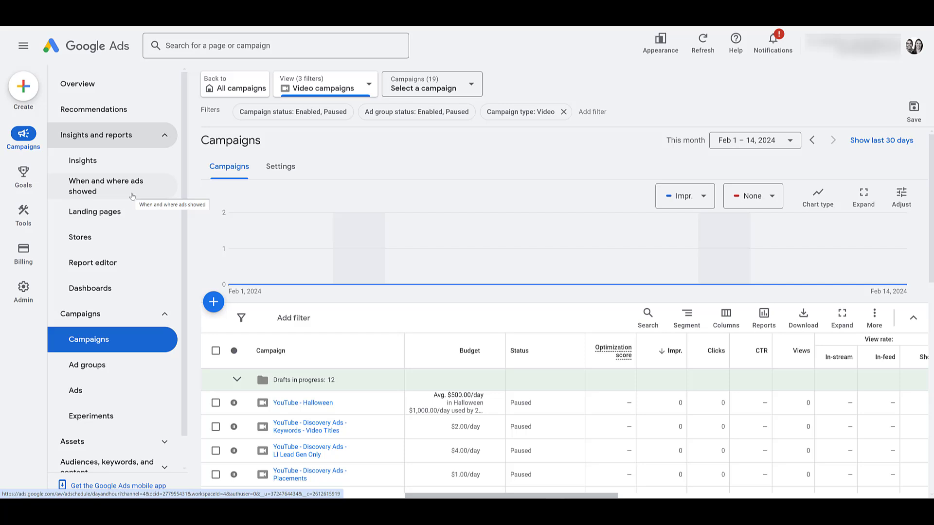
Open the Segment options menu above the Campaigns table.
left_click(693, 320)
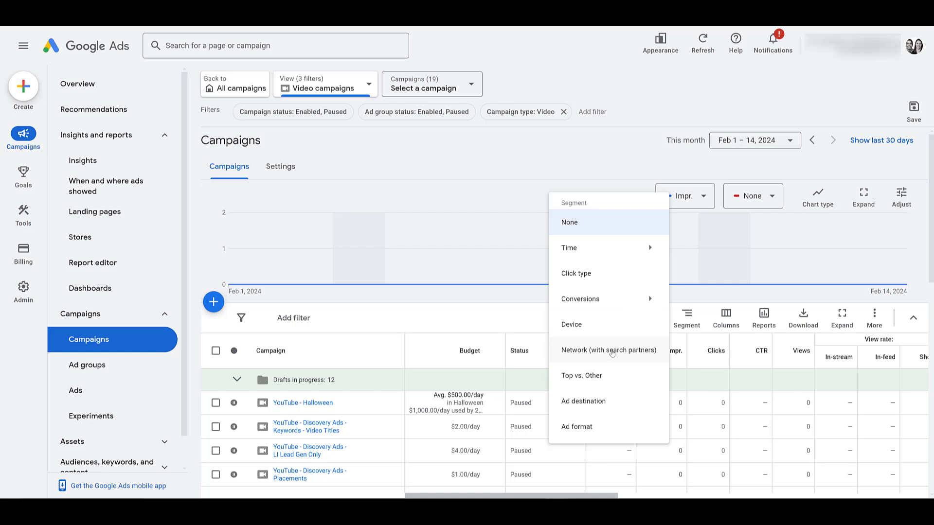
Segment campaigns by Network (with search partners) over All time, showing Google TV at 0 impressions.
left_click(612, 352)
scroll(569, 328, "down", 1)
left_click(755, 147)
left_click(681, 352)
scroll(626, 351, "down", 5)
scroll(604, 414, "down", 10)
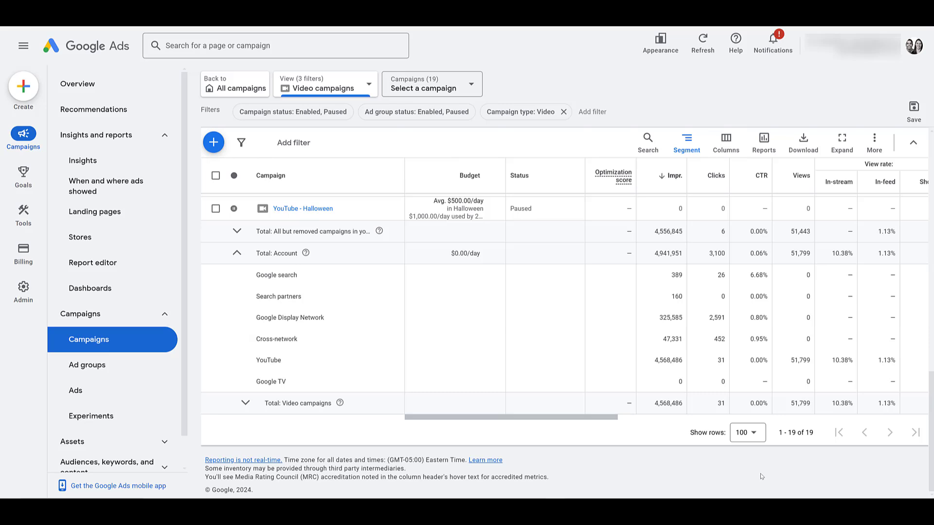